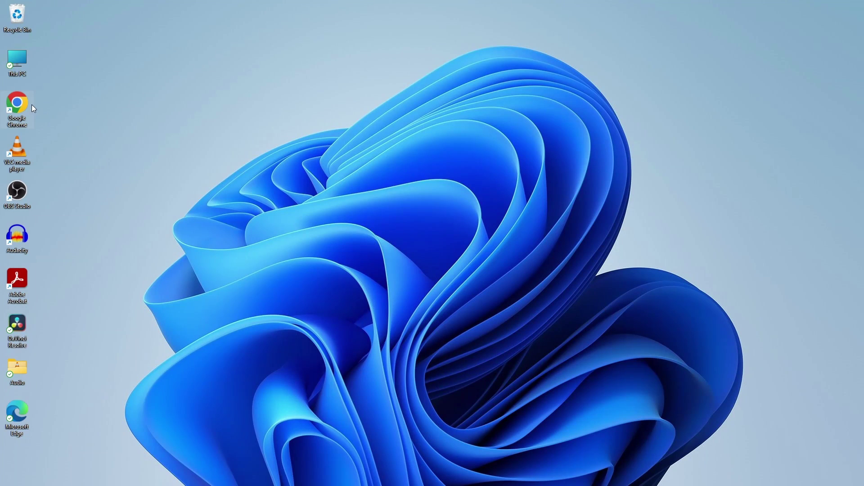
Google 'windows 11 download' in Chrome and open Microsoft's Download Windows 11 result
double_click(23, 102)
text(windows)
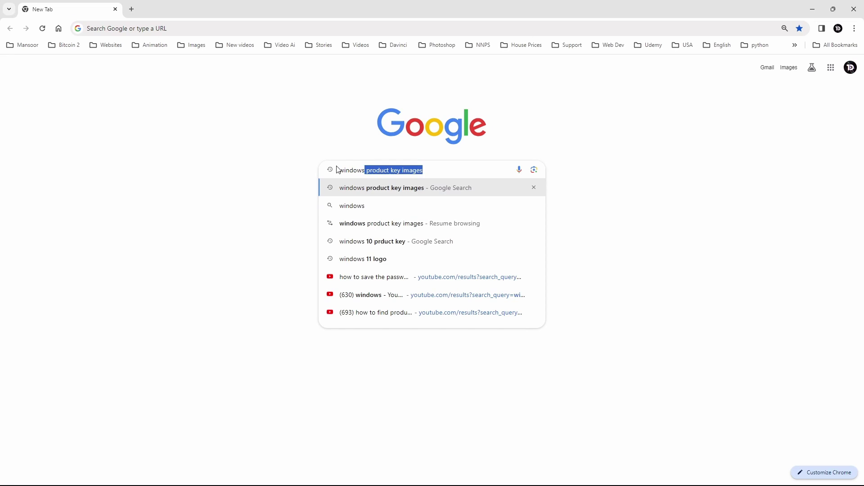
text( 11 dow)
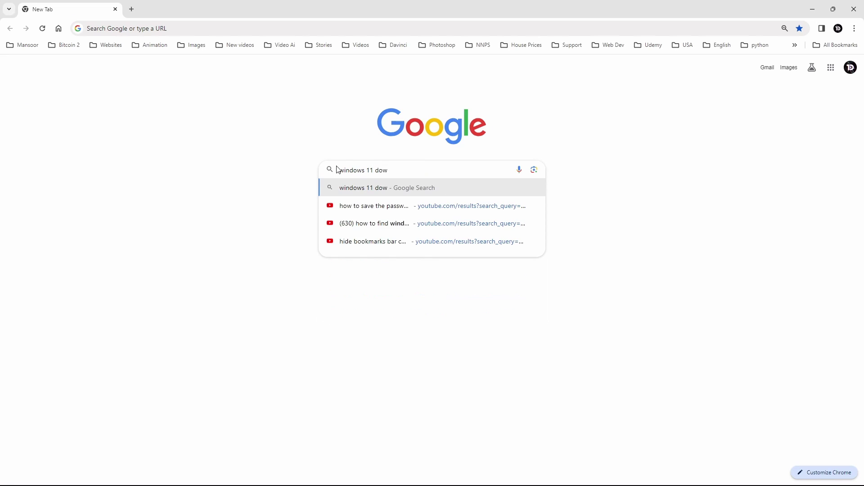
text(nload)
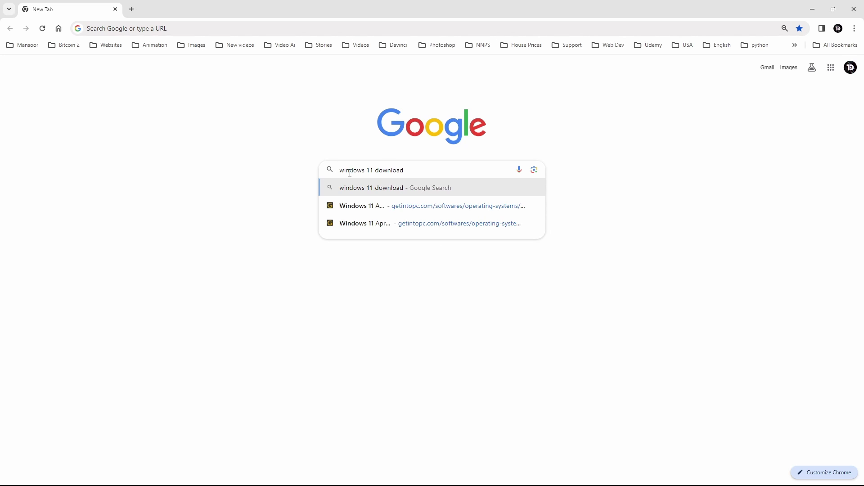
click(355, 187)
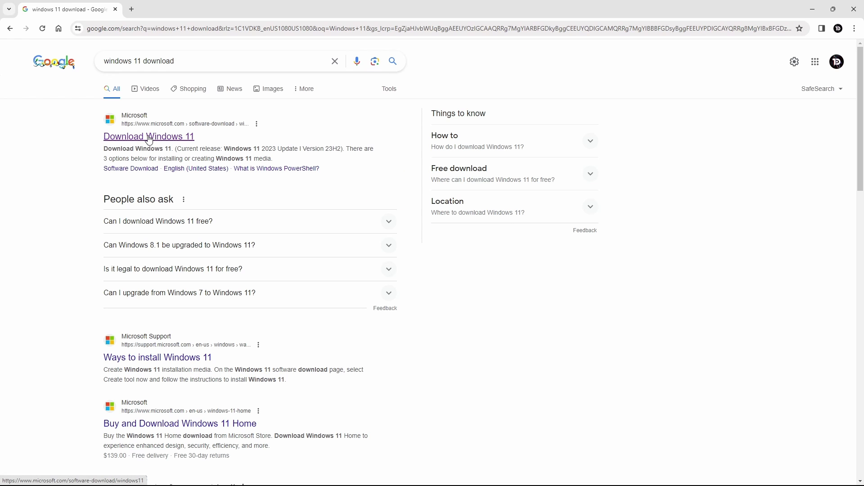
click(150, 138)
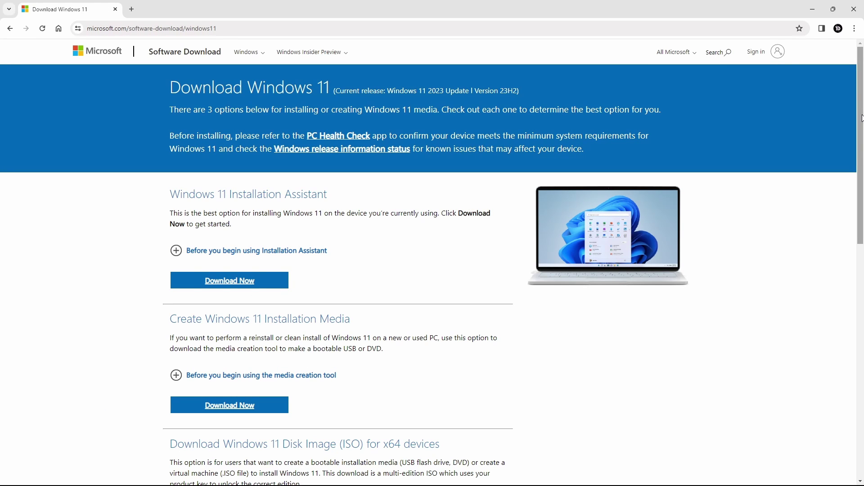
Scroll down the Download Windows 11 page to the Disk Image (ISO) section
drag(862, 118, 861, 176)
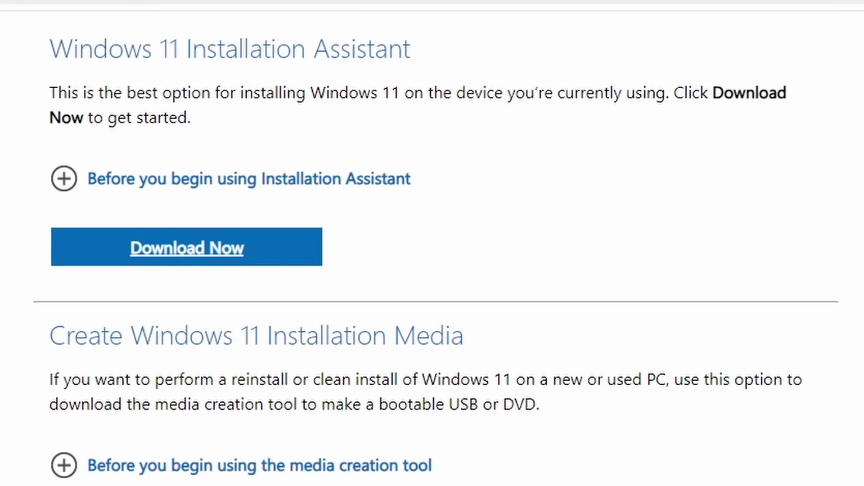
scroll(432, 243, down, 5)
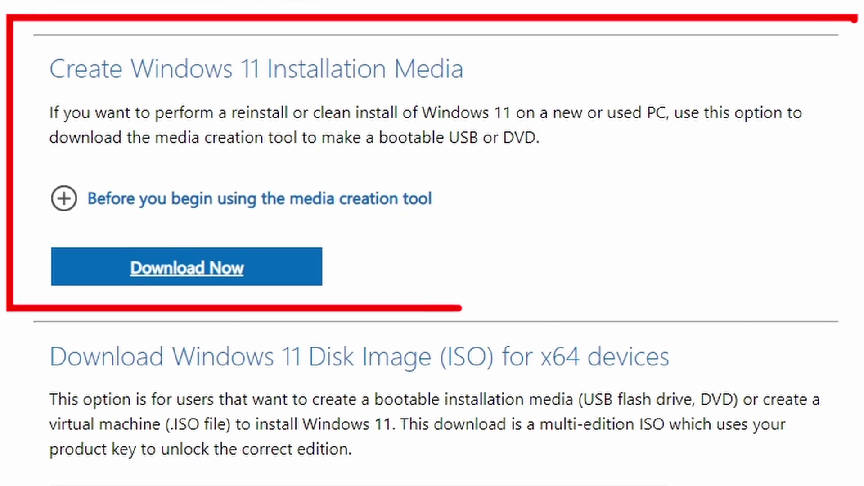
scroll(432, 252, down, 3)
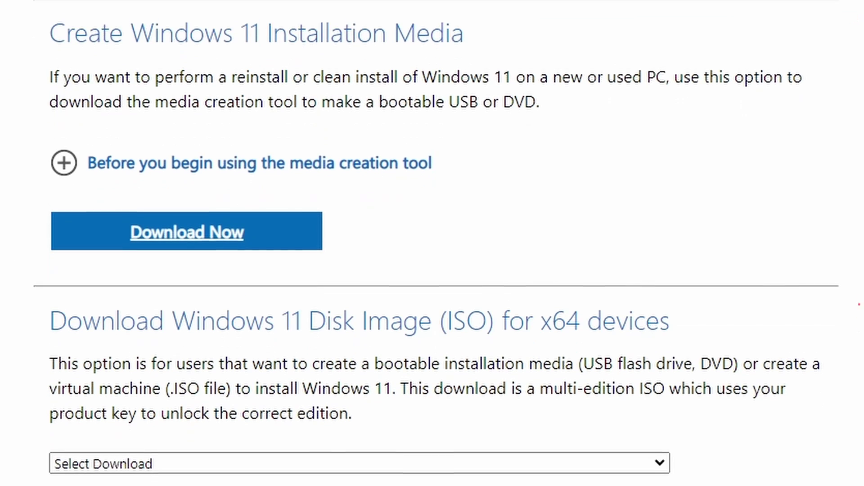
scroll(432, 252, down, 2)
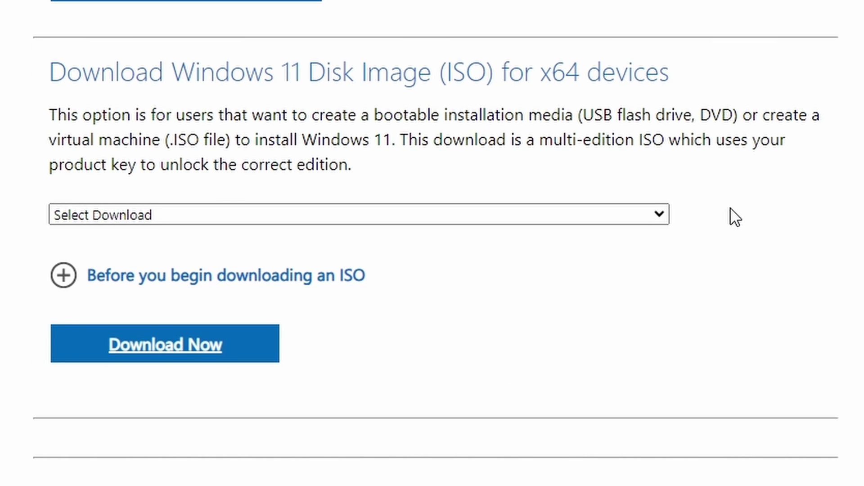
Select Windows 11 (multi-edition ISO for x64 devices) and submit the download choice
click(654, 220)
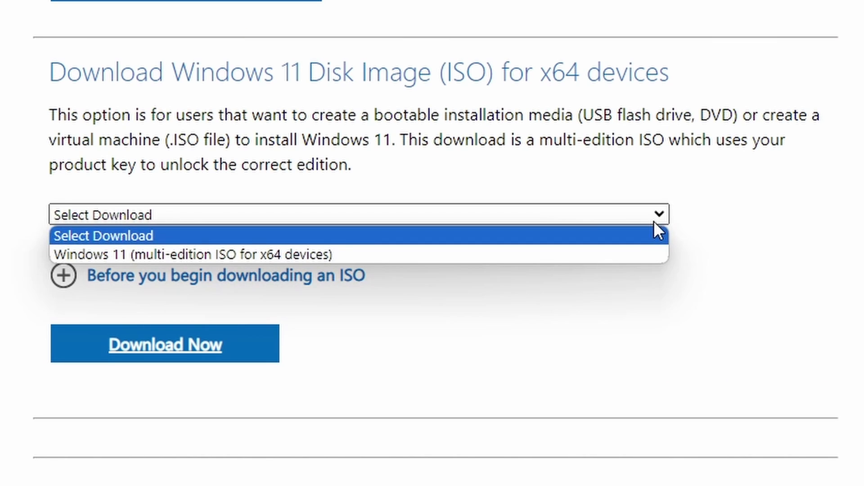
click(641, 255)
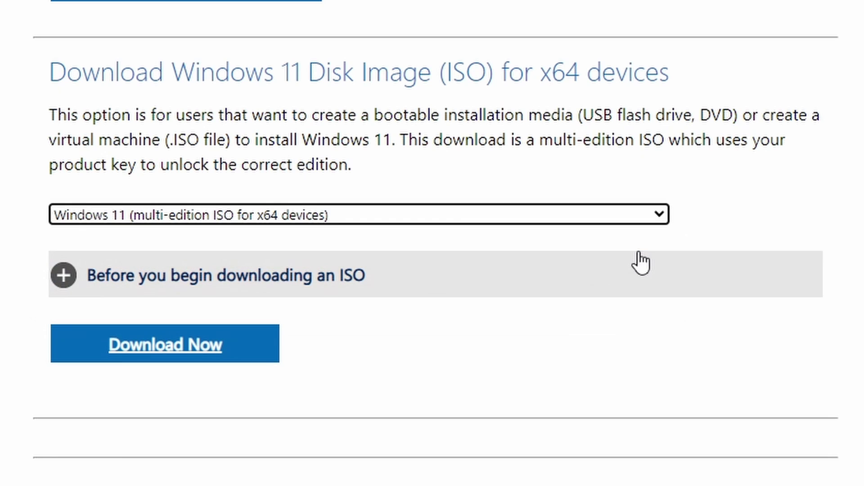
click(201, 349)
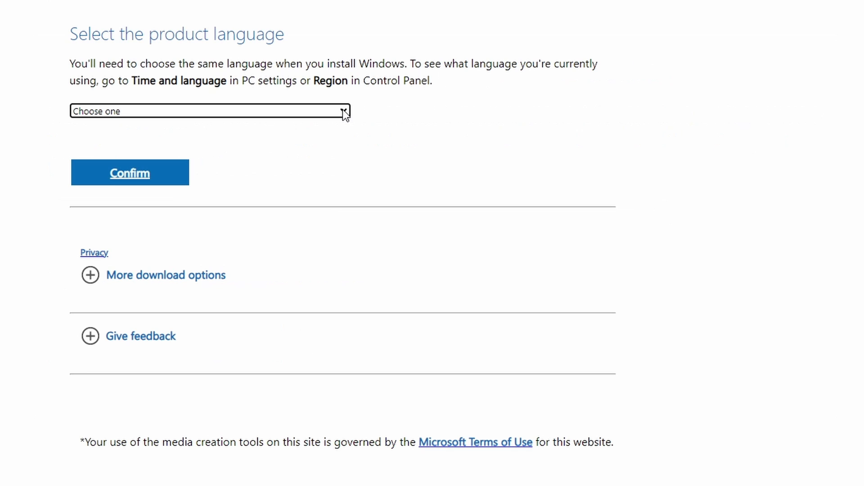
Choose English (United States) as the product language and confirm it
click(345, 115)
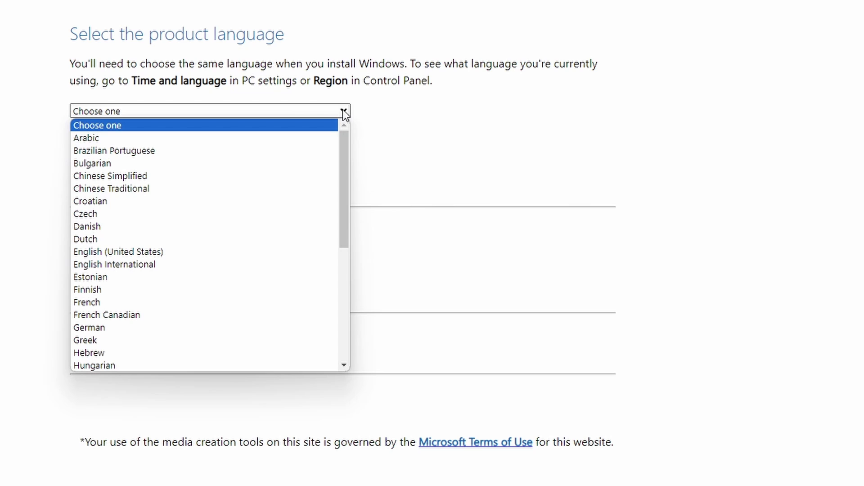
key(e)
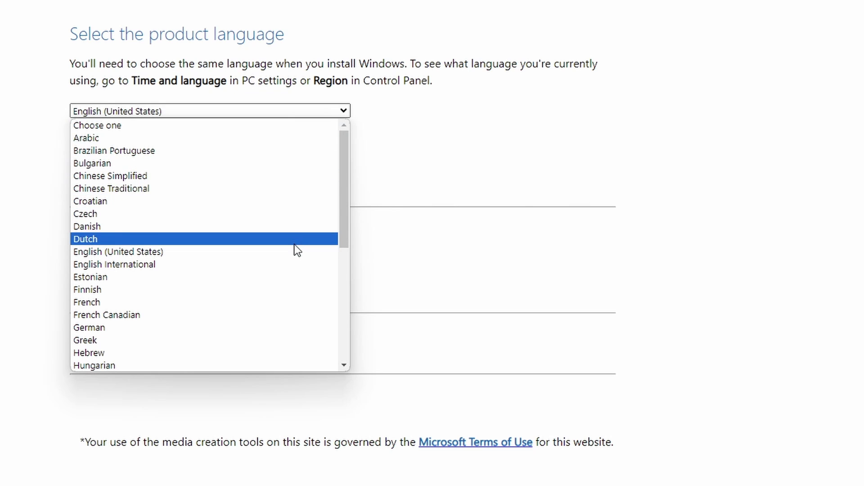
click(295, 250)
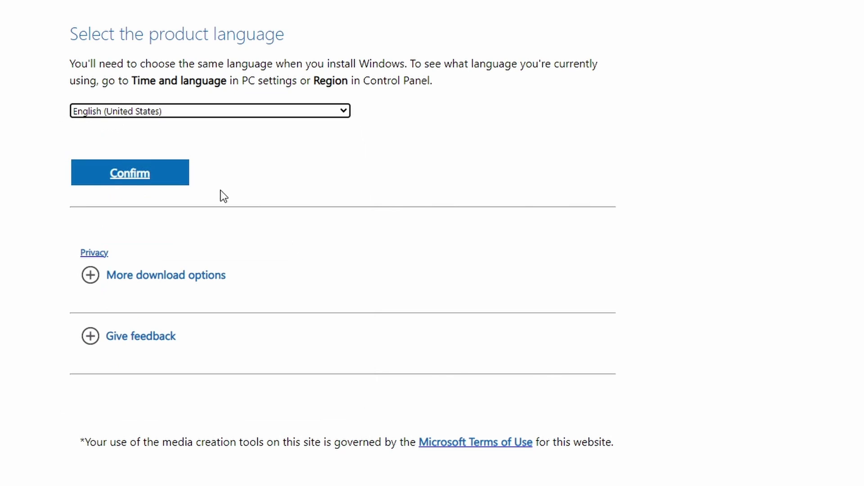
click(173, 179)
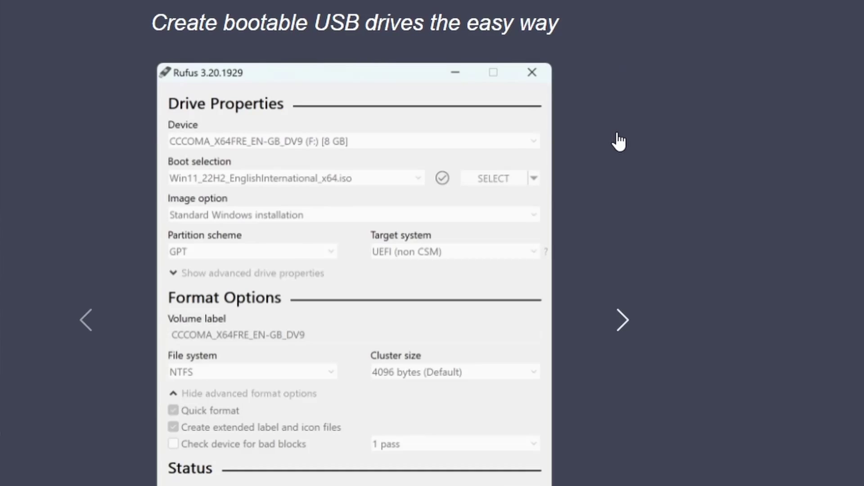
Download rufus-4.3.exe from the Latest releases section of rufus.ie
scroll(617, 141, down, 7)
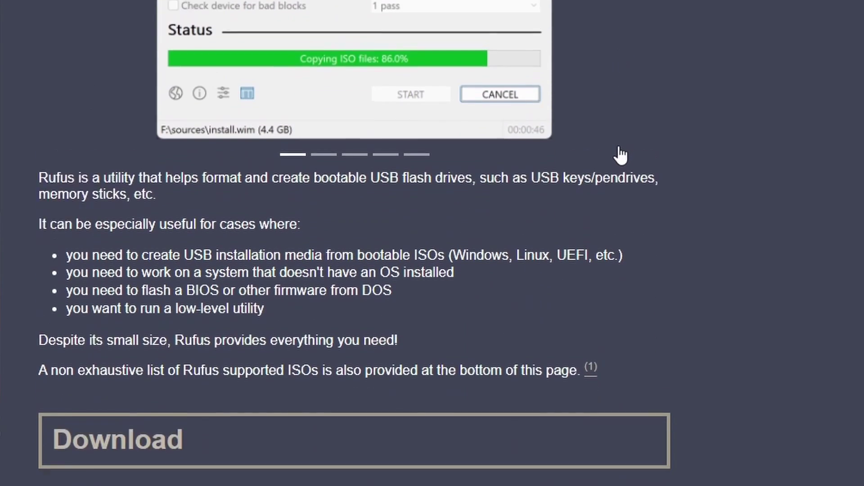
scroll(621, 156, down, 5)
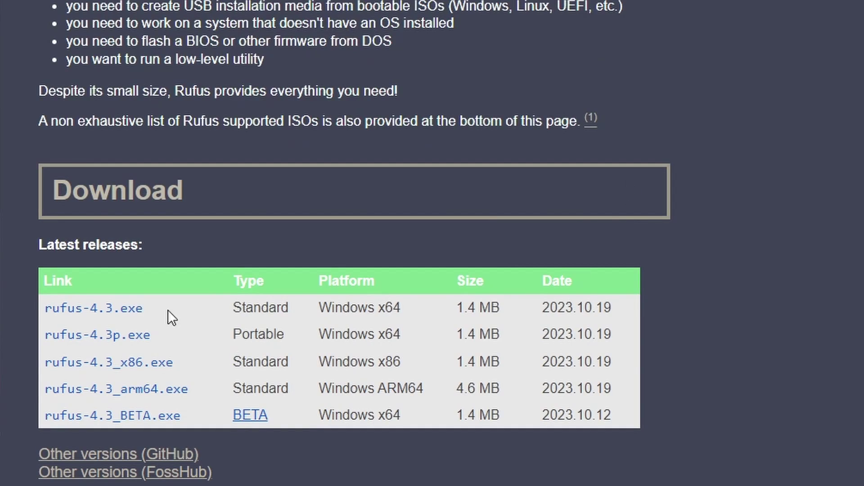
click(126, 311)
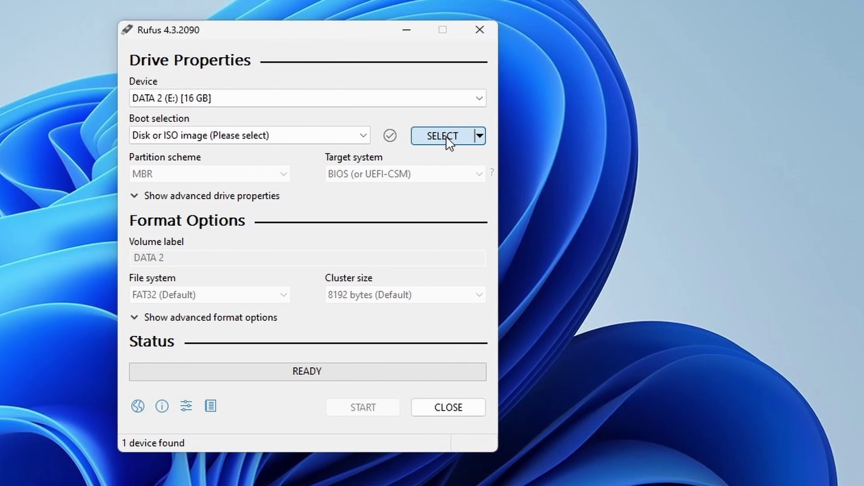
Load Windows_11_en-USx64.iso from the Desktop into Rufus for the 16 GB E: drive
click(584, 139)
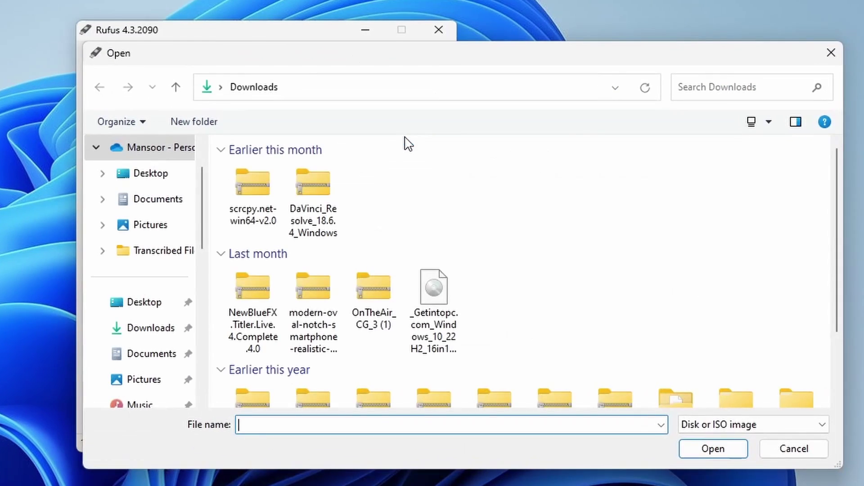
click(156, 178)
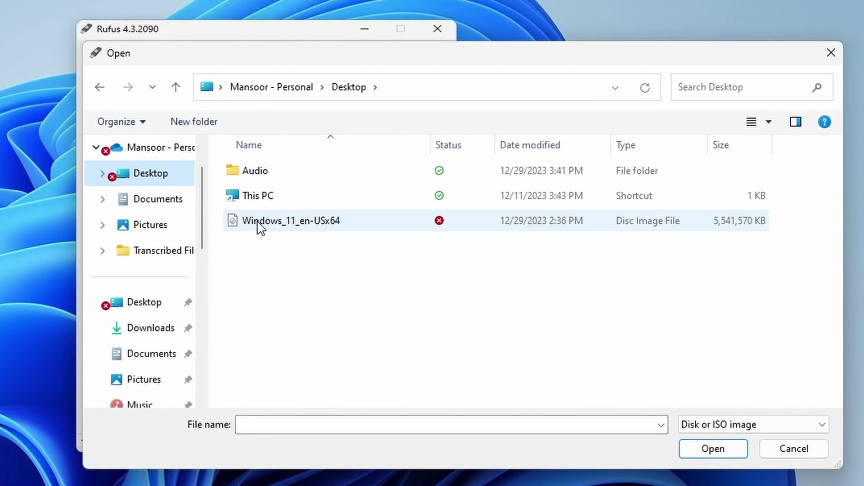
double_click(259, 226)
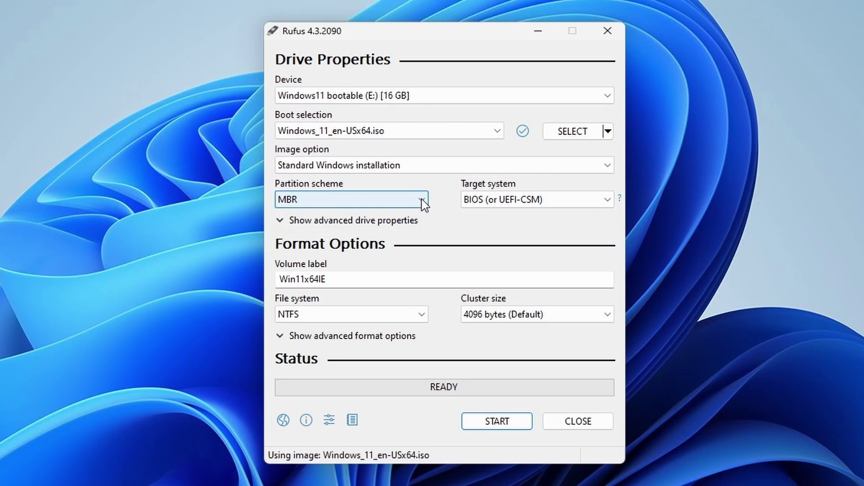
click(422, 200)
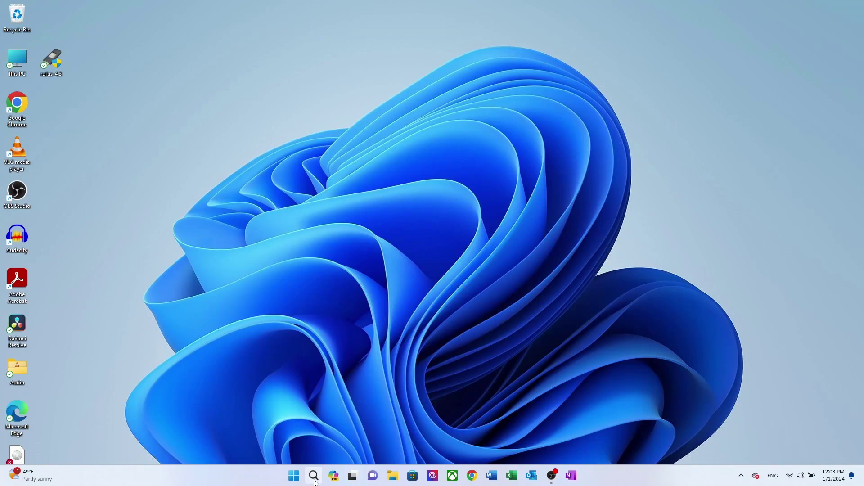
key(super+s)
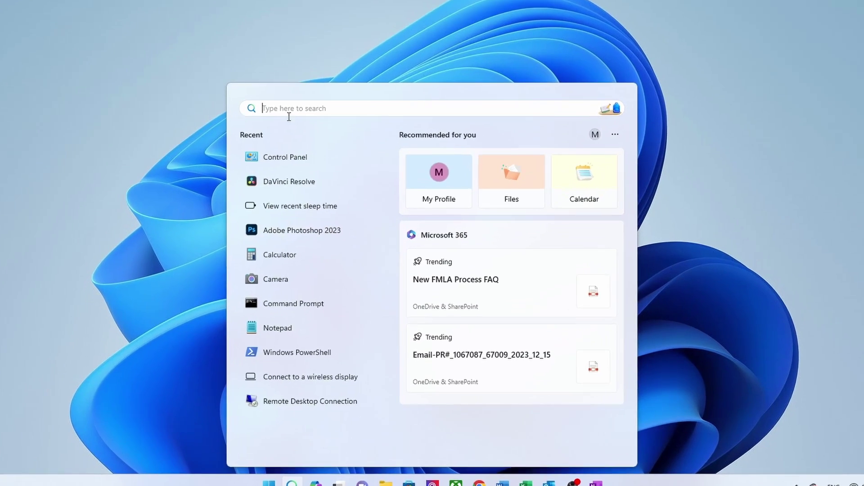
Search for System Information and check that BIOS Mode reads UEFI
text(system)
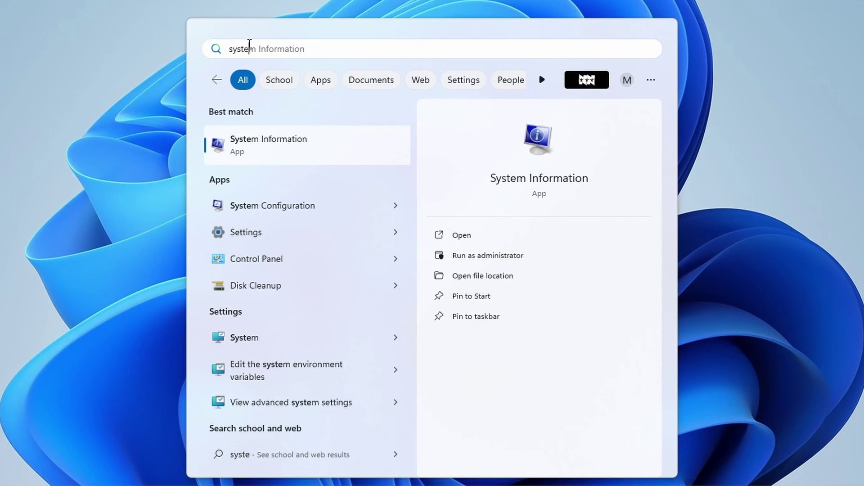
click(256, 141)
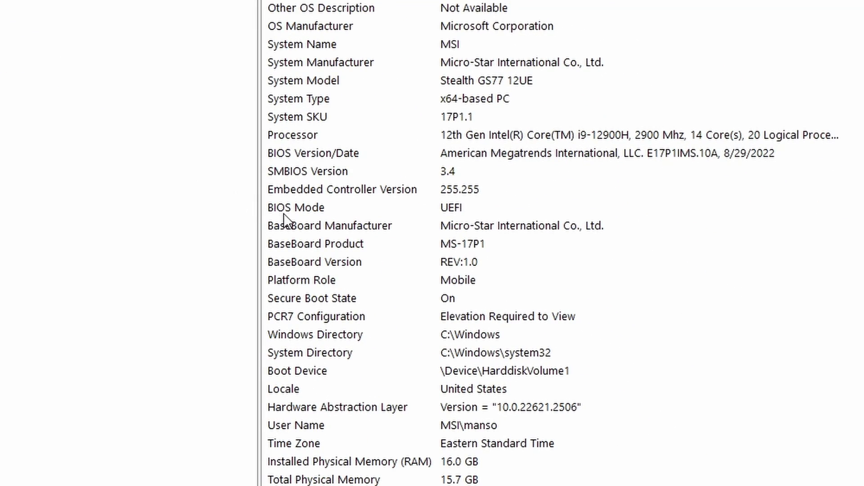
click(280, 209)
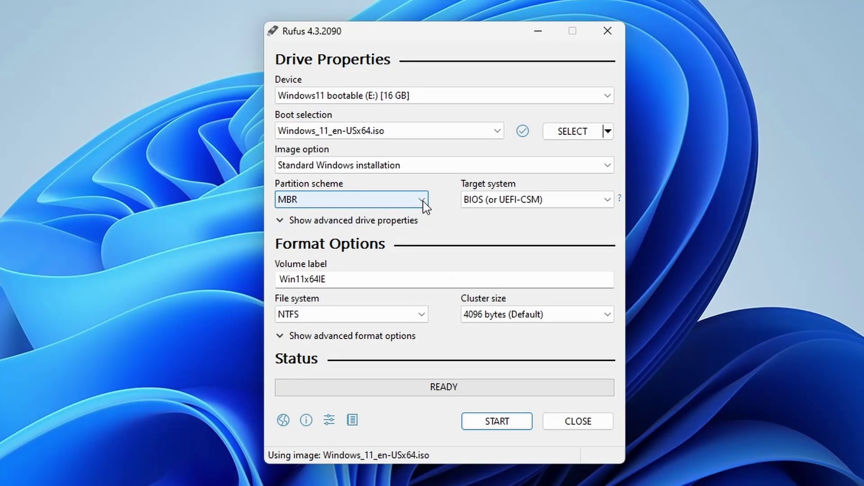
Set the partition scheme to GPT and keep NTFS as the file system
click(423, 202)
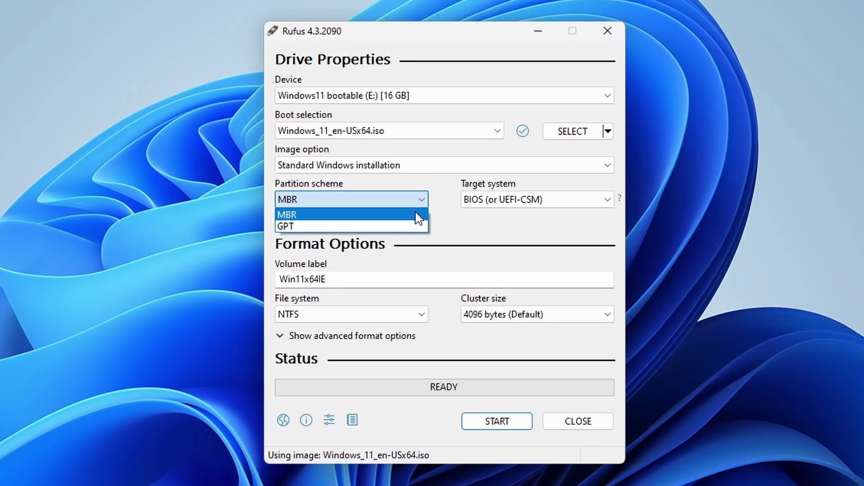
click(411, 226)
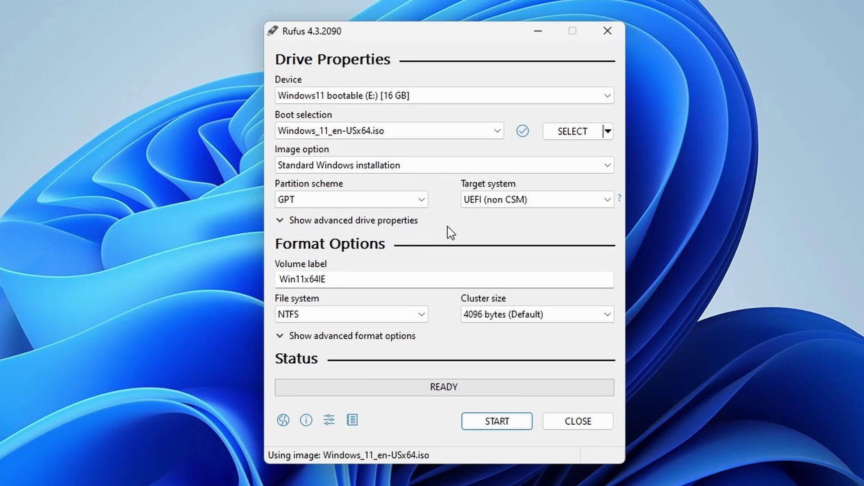
click(422, 316)
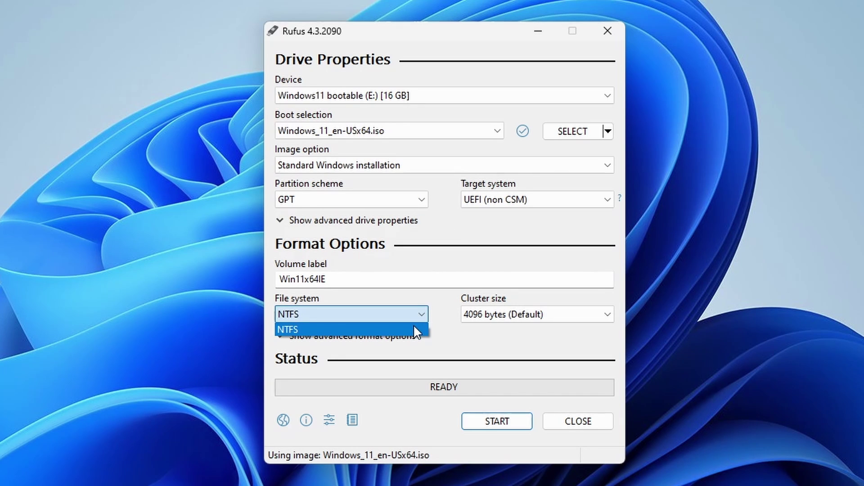
click(412, 328)
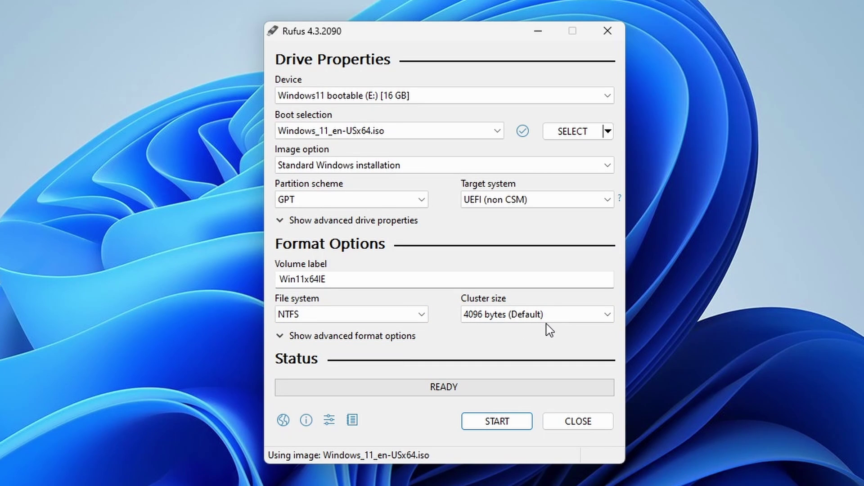
Rename the volume label to 'Windows11 bootable' and start the write
click(362, 276)
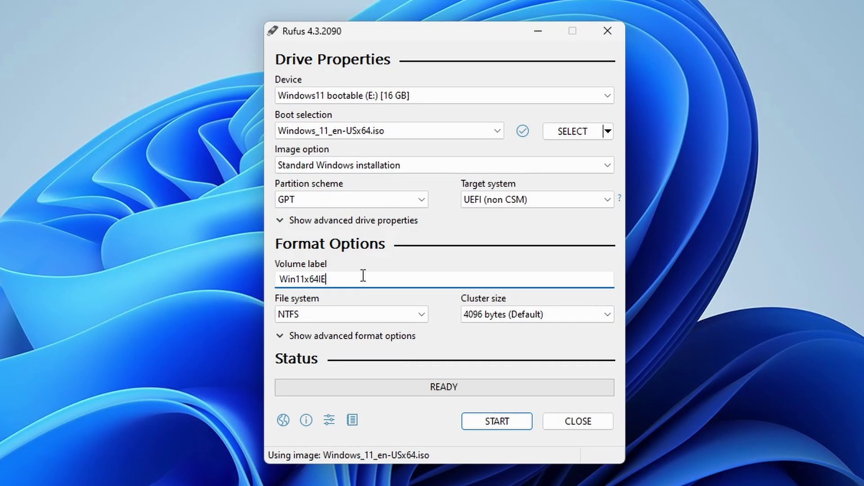
key(BackSpace)
key(BackSpace)
key(BackSpace)
key(BackSpace)
key(BackSpace)
key(BackSpace)
key(BackSpace)
text(dows11 )
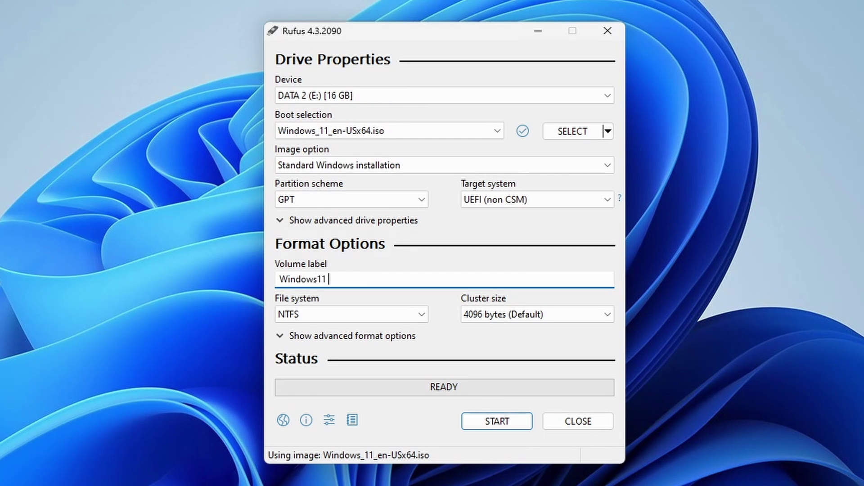
text(bootable)
click(486, 424)
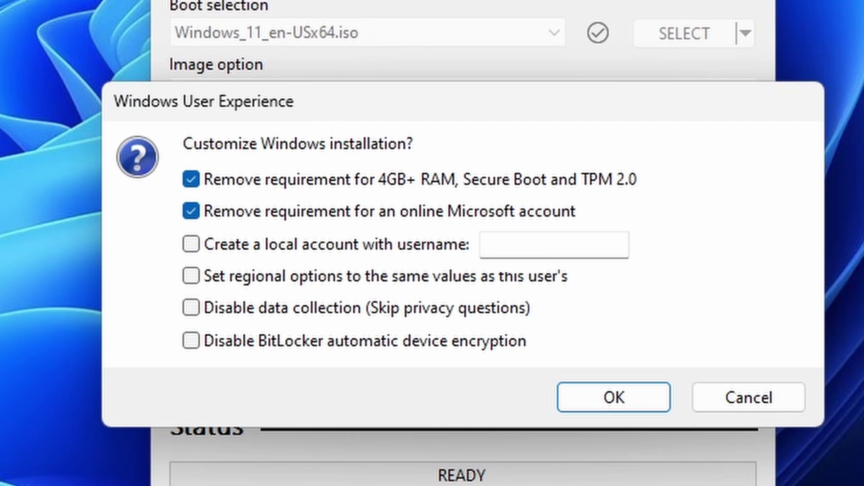
Create a local account with a username, copy regional options, and confirm the customisations
click(191, 244)
click(501, 243)
text(Tech)
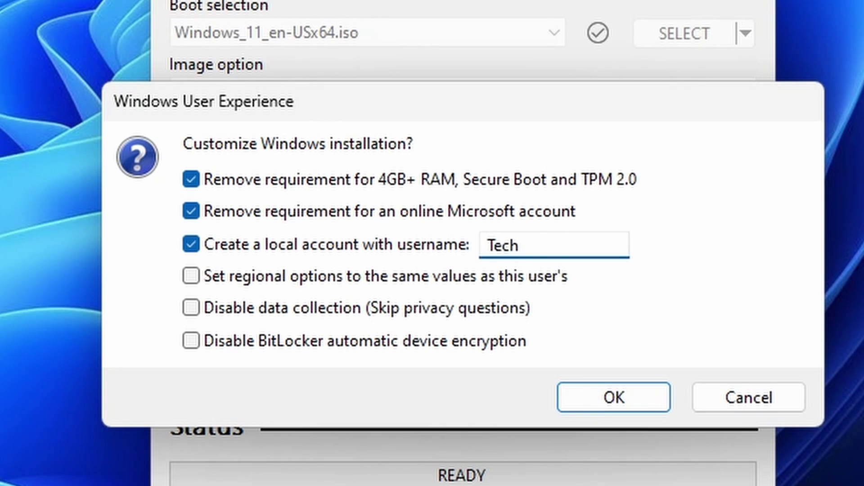
text(dot Digital)
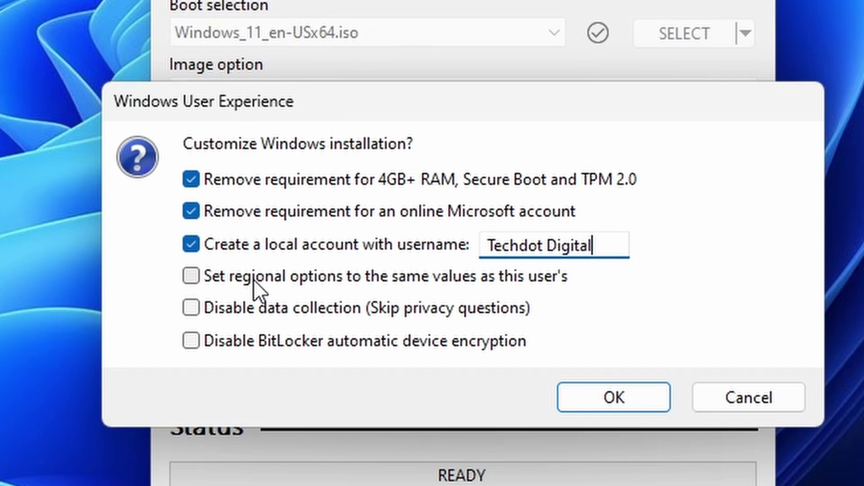
click(195, 274)
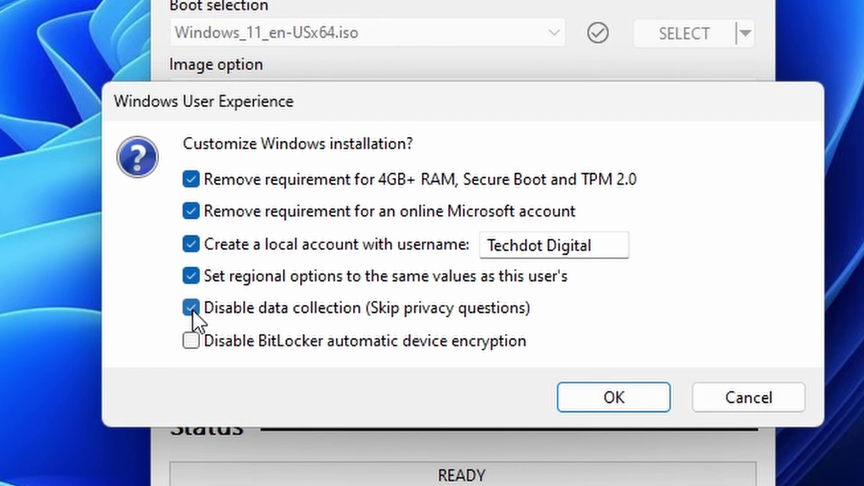
click(595, 407)
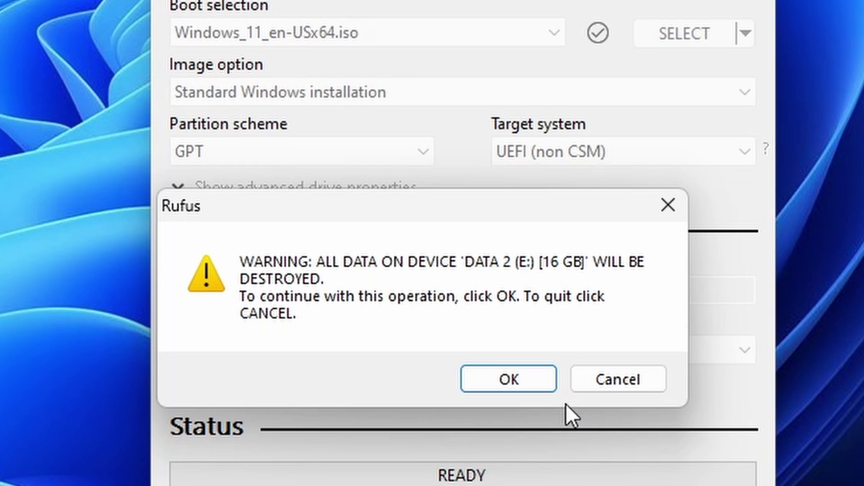
Accept erasing all data on DATA 2 (E:) so the Windows 11 image is written
click(546, 384)
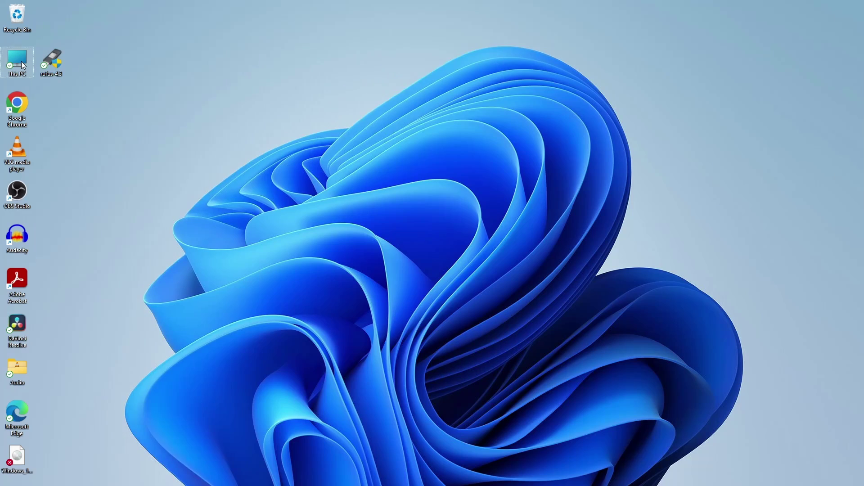
Open This PC and browse the Windows11 bootable (E:) drive's files
double_click(21, 62)
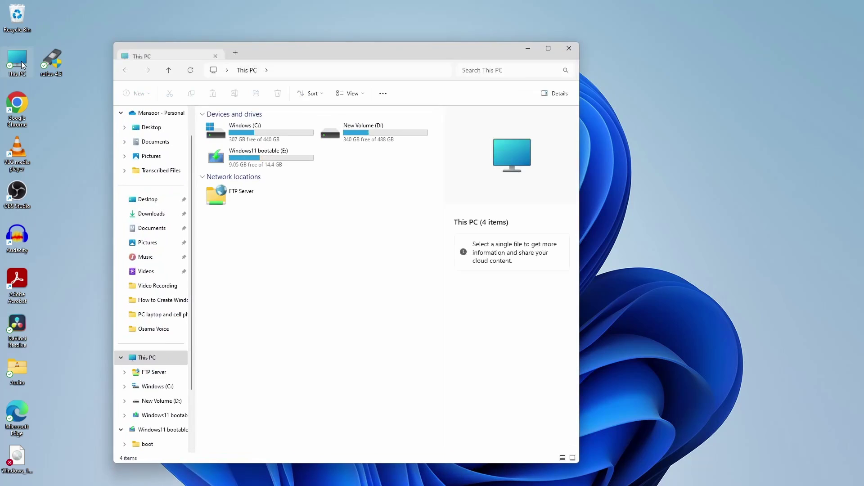
double_click(253, 162)
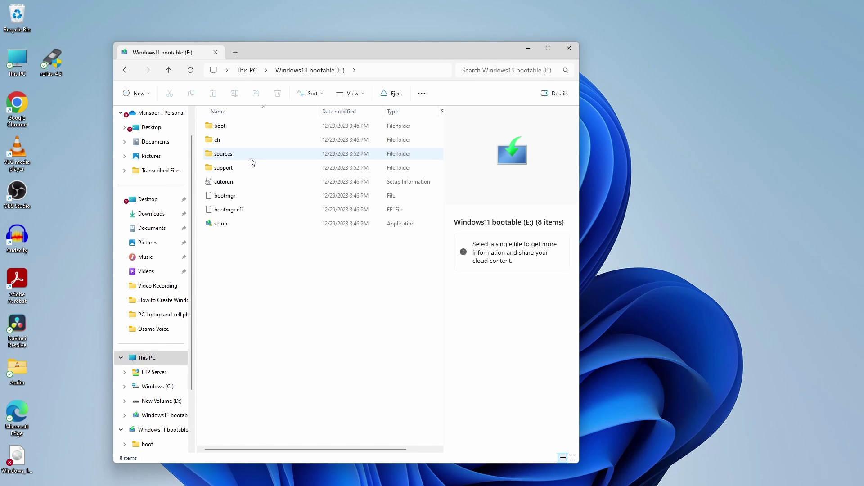